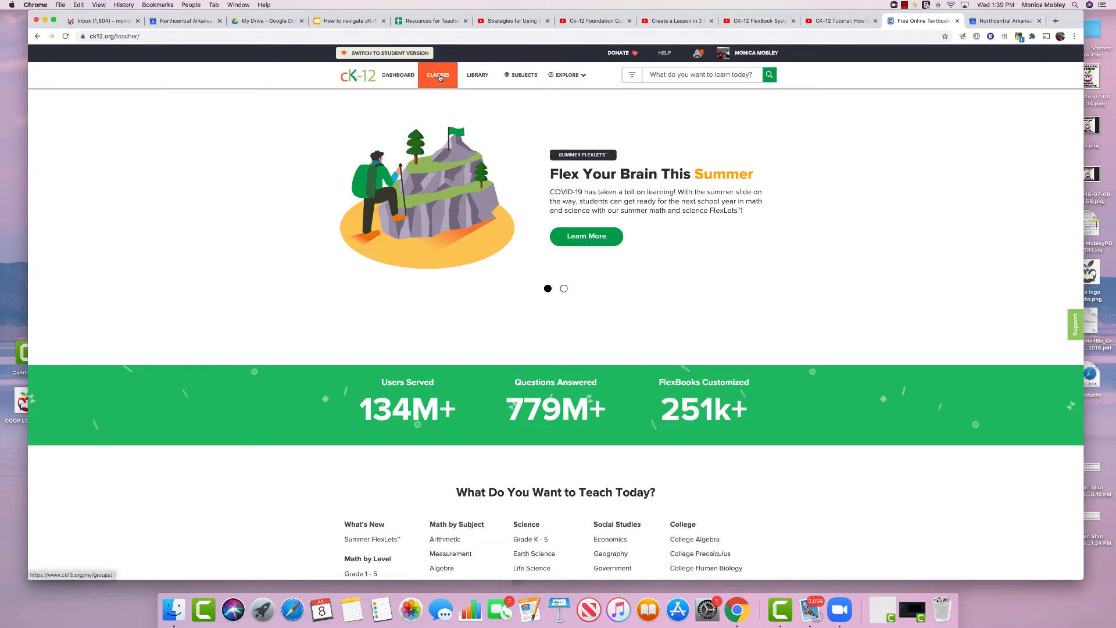
Show the Classes tab of the teacher dashboard, listing the one existing practice class
{"action": "left_click", "coordinate": [401, 77]}
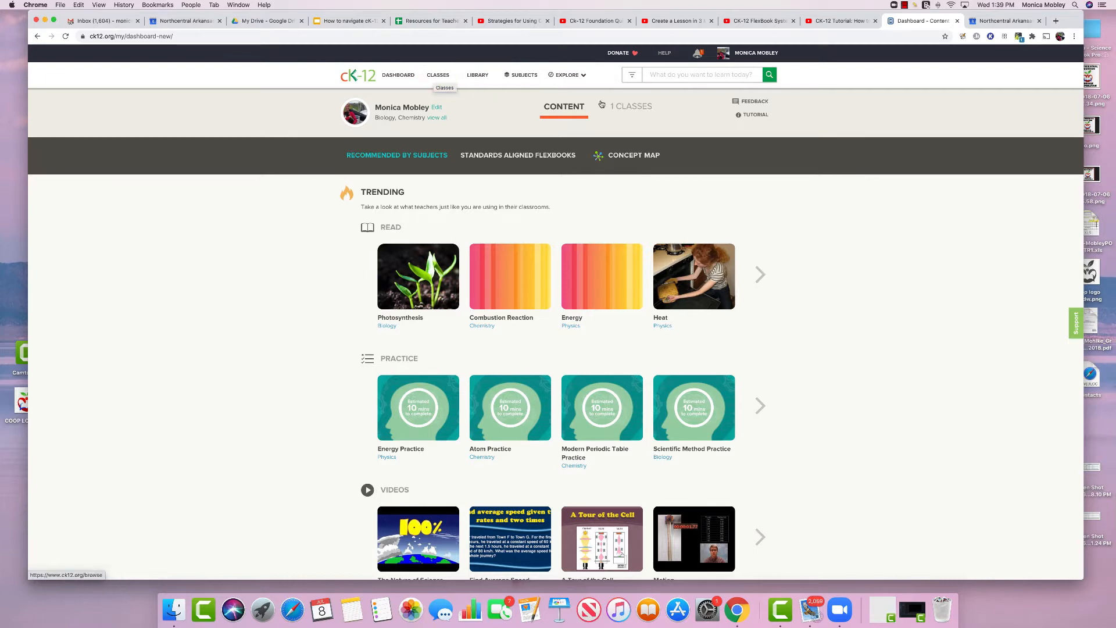
{"action": "left_click", "coordinate": [637, 110]}
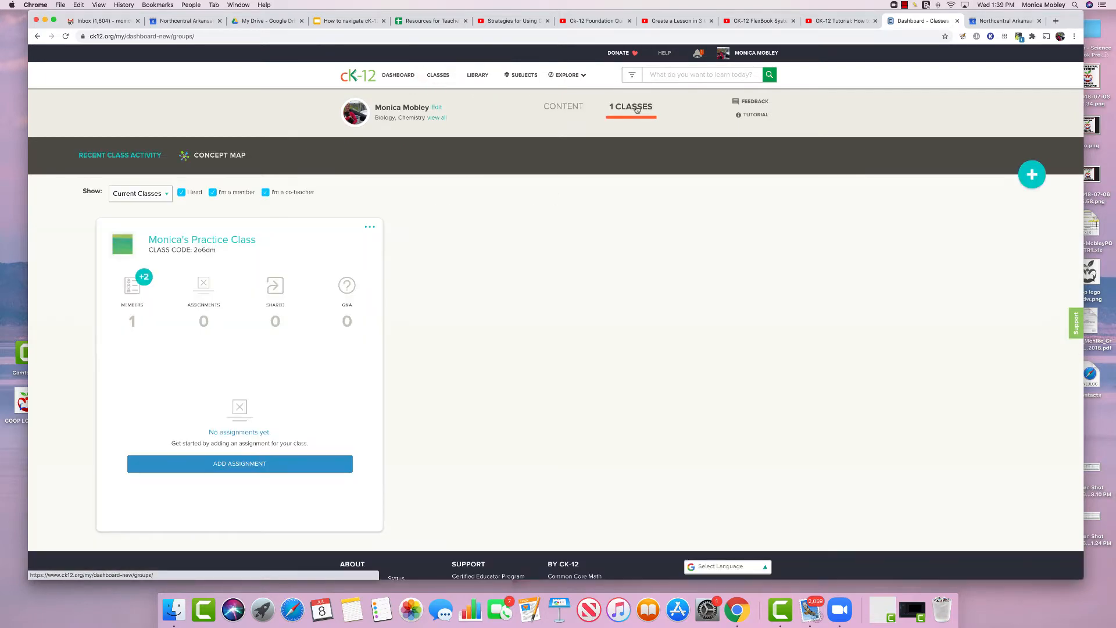
{"action": "left_click", "coordinate": [444, 80]}
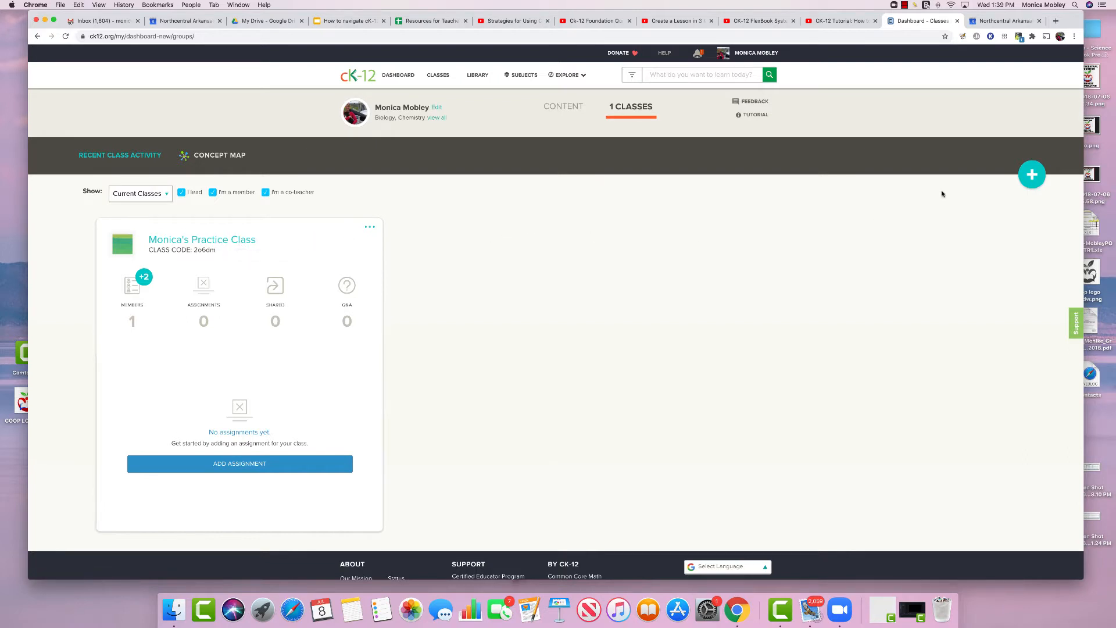
Start a new class named 'Highland Rebels' with the description 'Teaching the teachers'
{"action": "left_click", "coordinate": [1032, 175]}
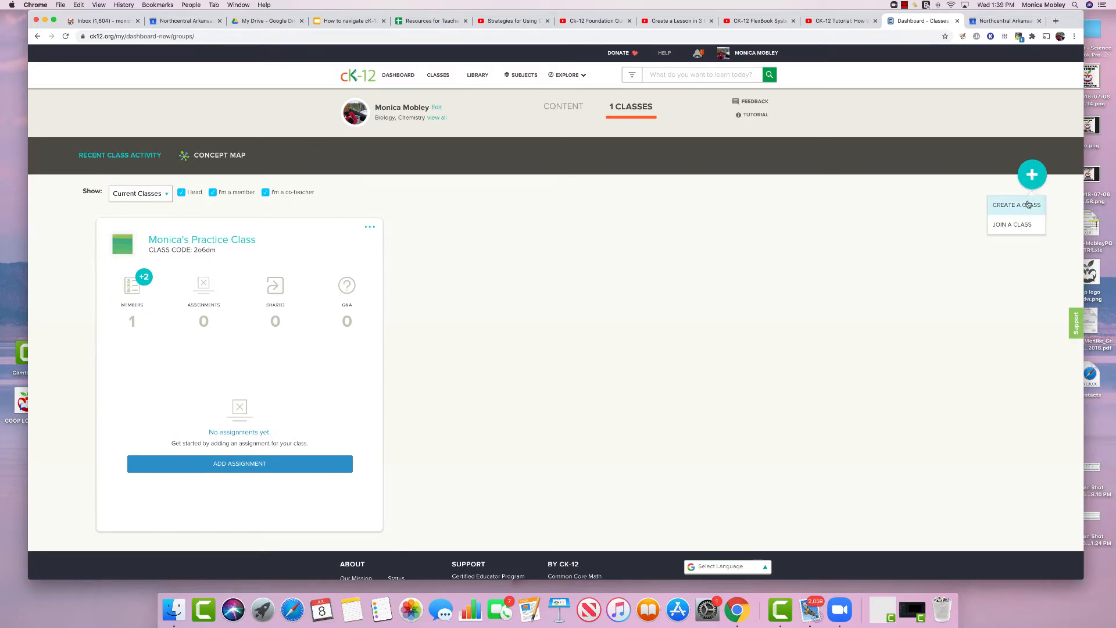
{"action": "left_click", "coordinate": [1028, 204]}
{"action": "left_click", "coordinate": [419, 251]}
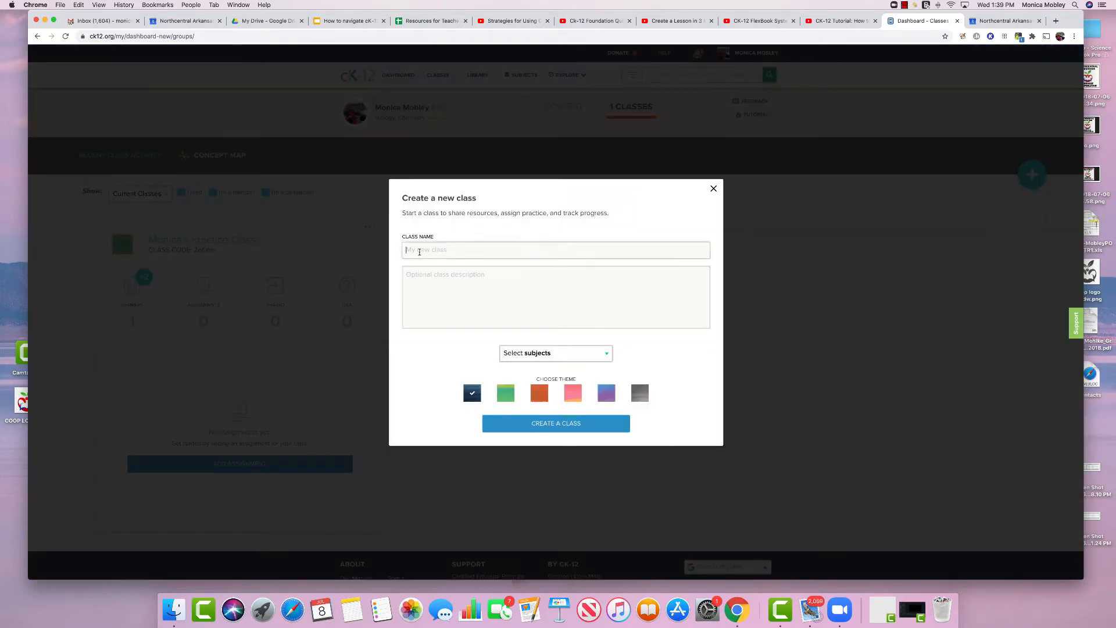
{"action": "type", "text": "Hihgl"}
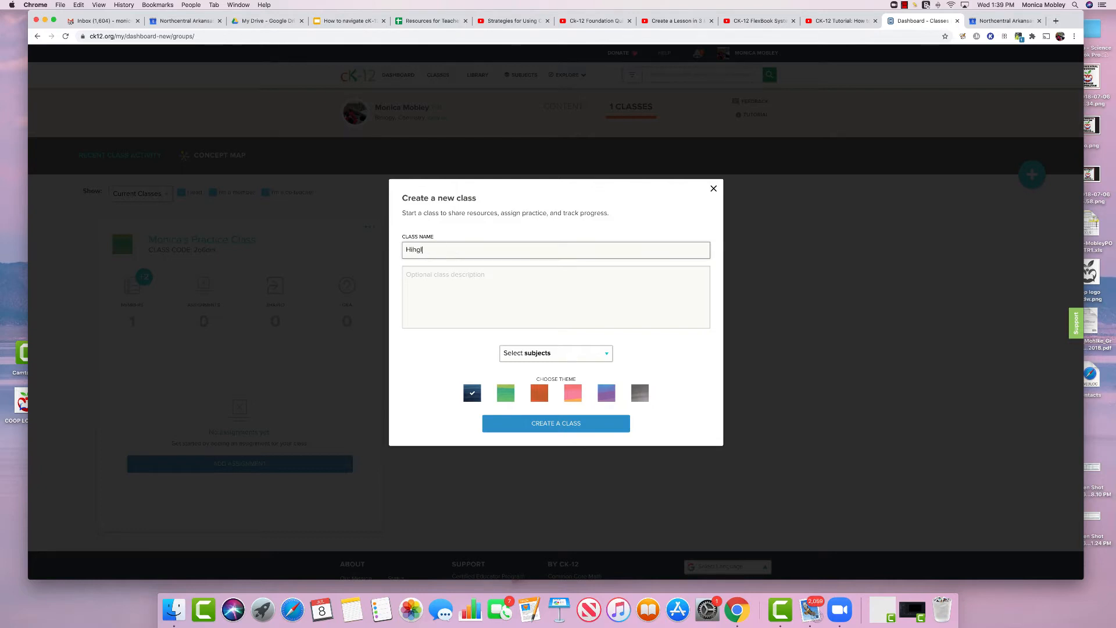
{"action": "type", "text": "an"}
{"action": "key", "text": "BackSpace"}
{"action": "key", "text": "BackSpace"}
{"action": "key", "text": "BackSpace"}
{"action": "key", "text": "BackSpace"}
{"action": "key", "text": "BackSpace"}
{"action": "type", "text": "ghland Rebels"}
{"action": "left_click", "coordinate": [426, 270]}
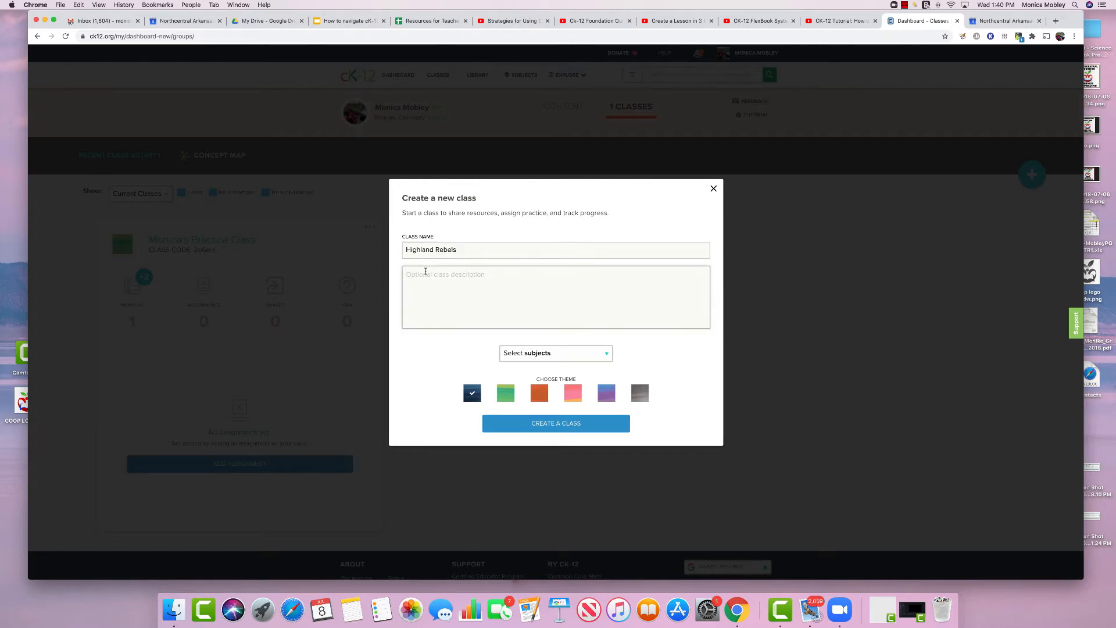
{"action": "type", "text": "Teaching the teachers"}
Set the class subject to Science > Life Science and create the class
{"action": "left_click", "coordinate": [605, 353]}
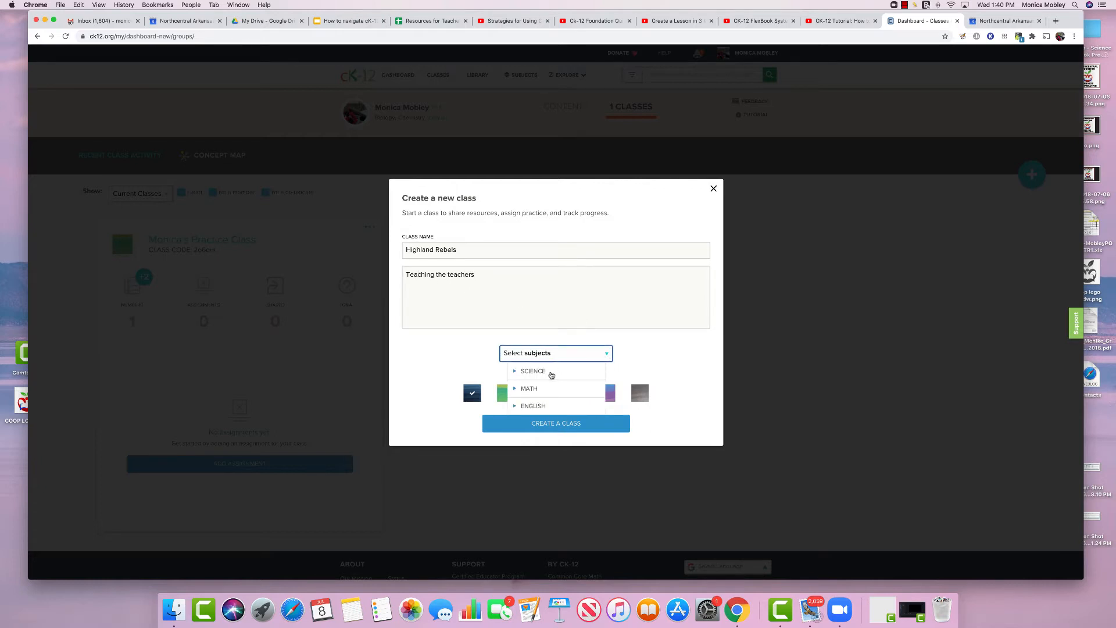
{"action": "left_click", "coordinate": [551, 374]}
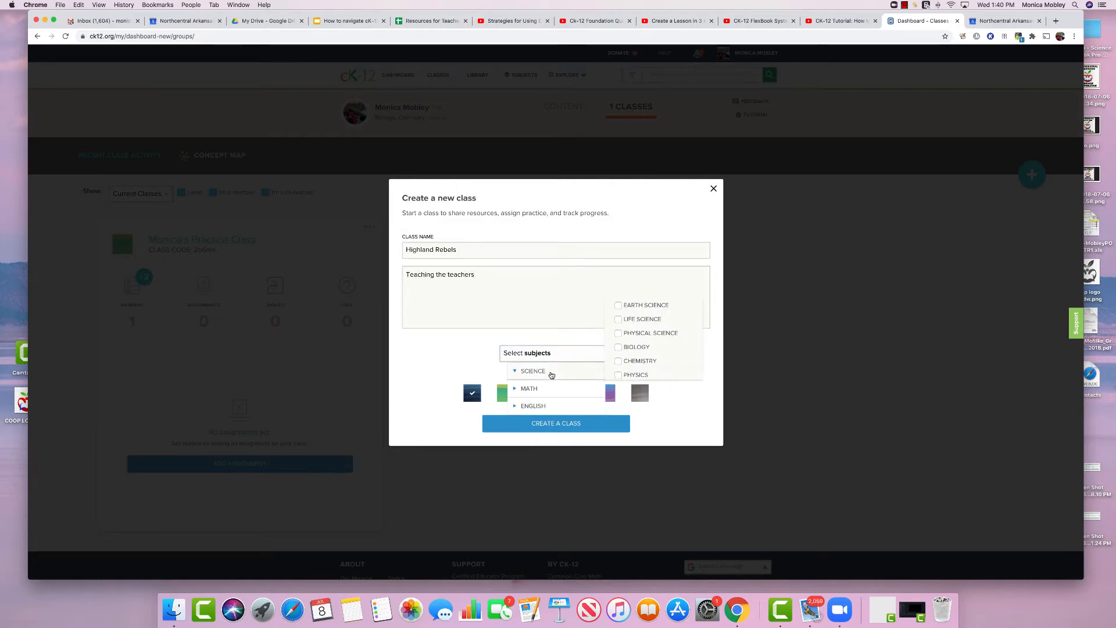
{"action": "left_click", "coordinate": [619, 320]}
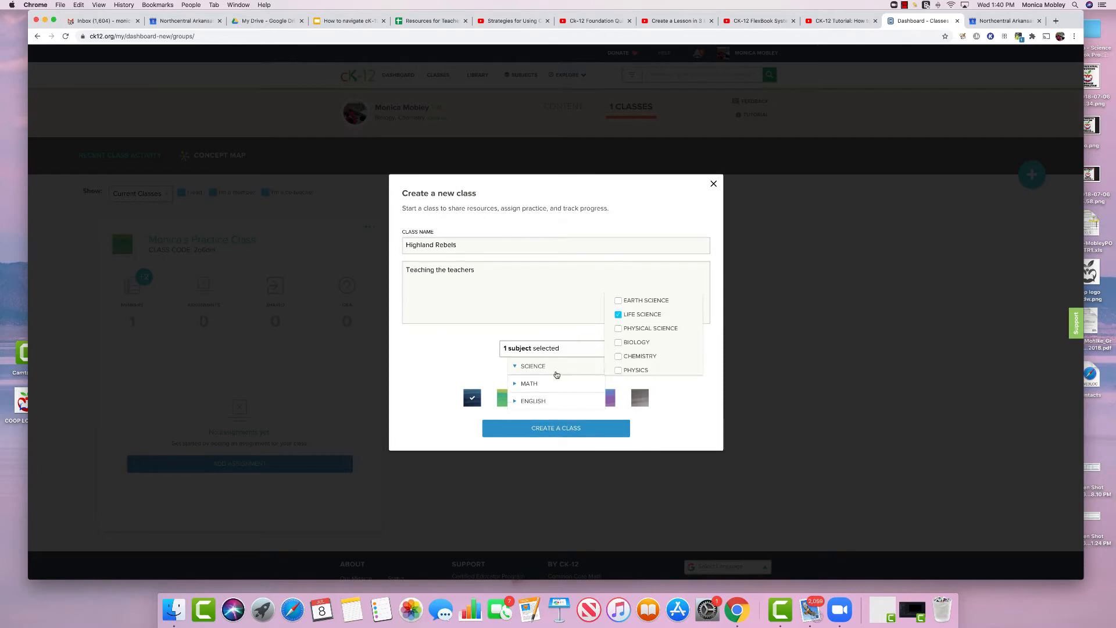
{"action": "left_click", "coordinate": [541, 431]}
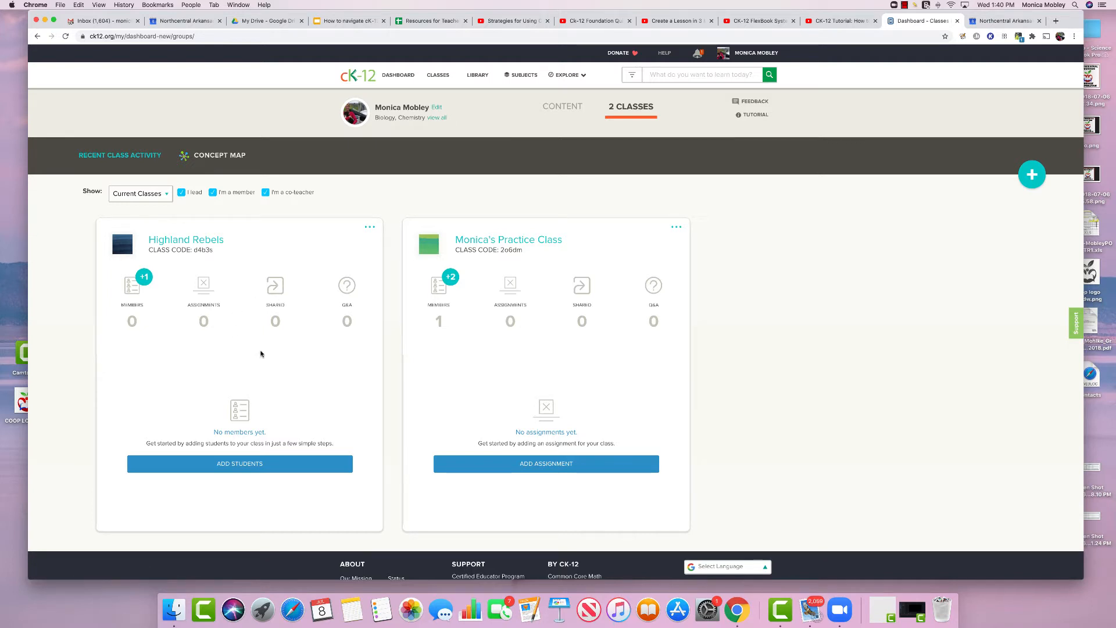
Open the Add Students dialog from the Highland Rebels class card
{"action": "left_click", "coordinate": [225, 469]}
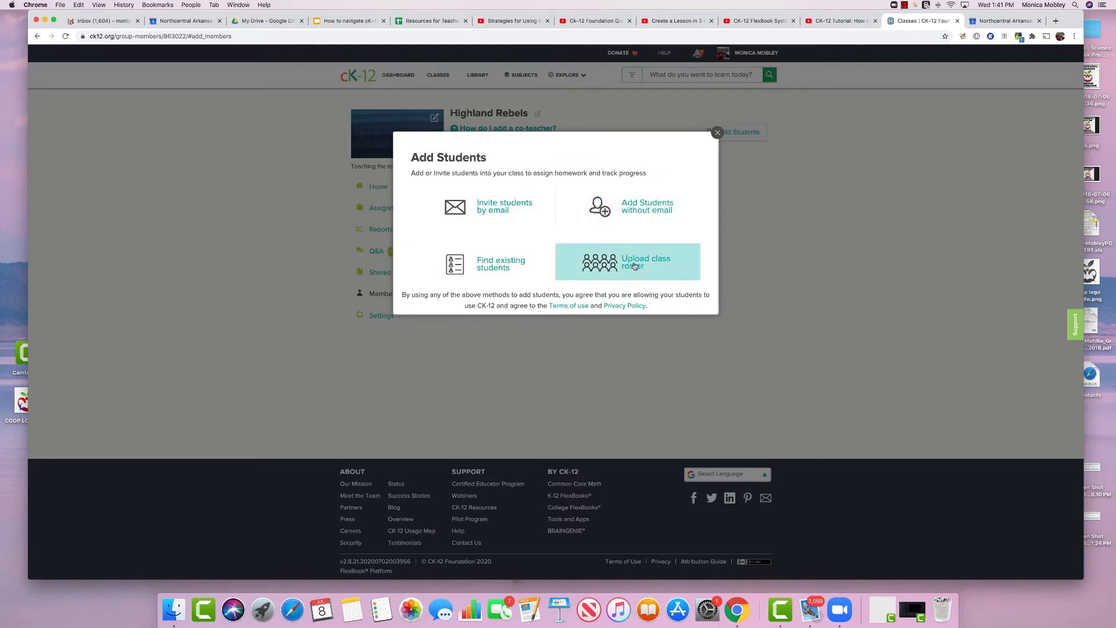
Create a no-email student account with the student's name, an untaken username and a password
{"action": "left_click", "coordinate": [641, 213]}
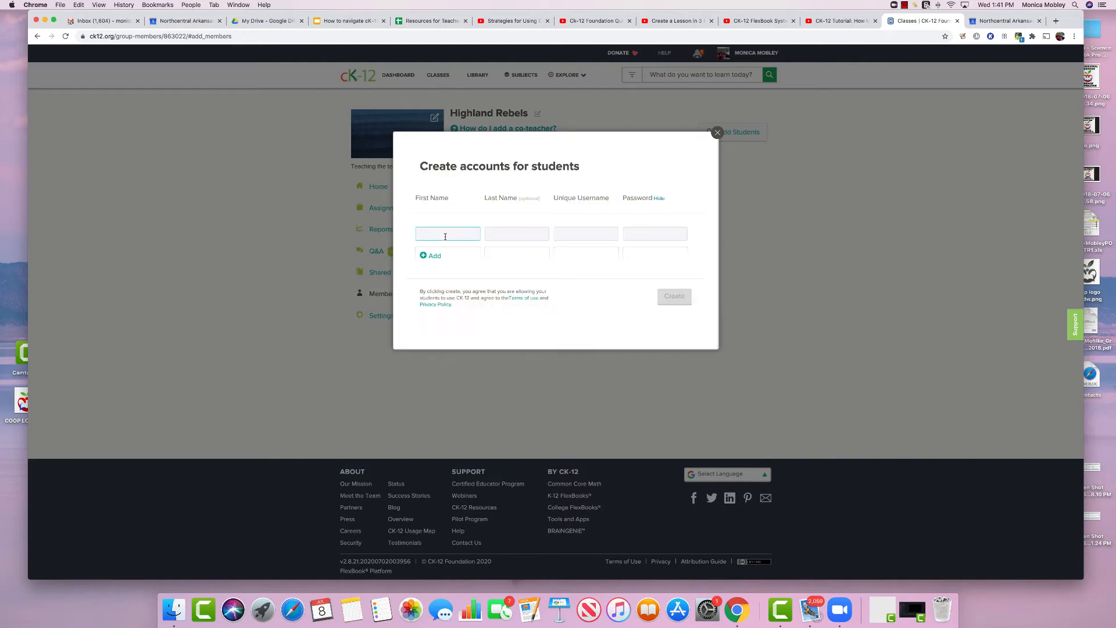
{"action": "type", "text": "Highland"}
{"action": "left_click", "coordinate": [505, 234]}
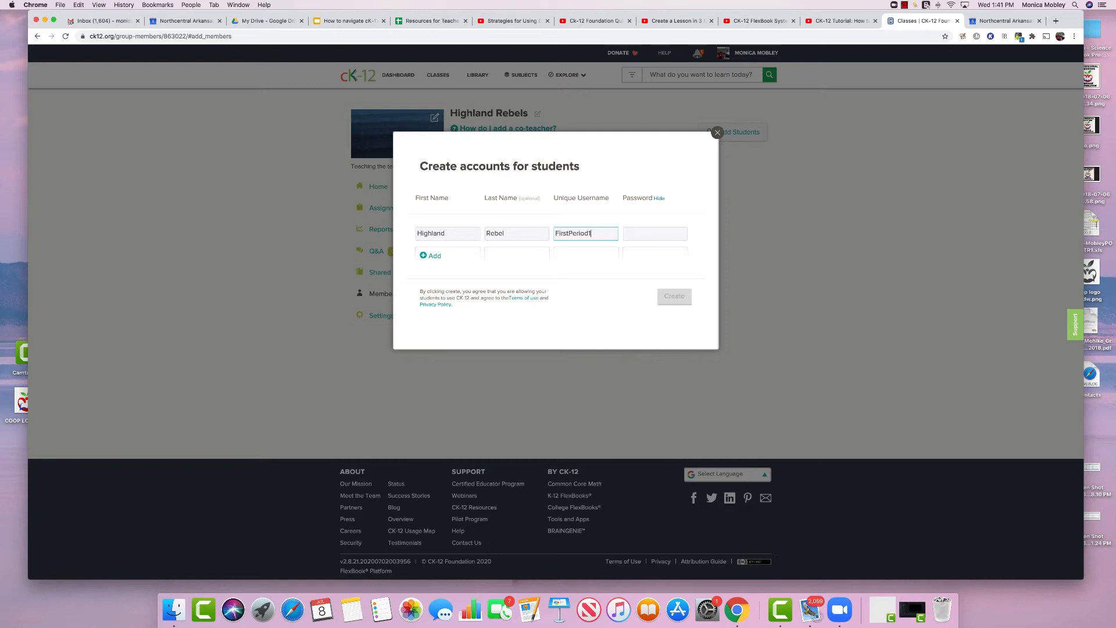
{"action": "left_click", "coordinate": [637, 234]}
{"action": "left_click", "coordinate": [597, 235]}
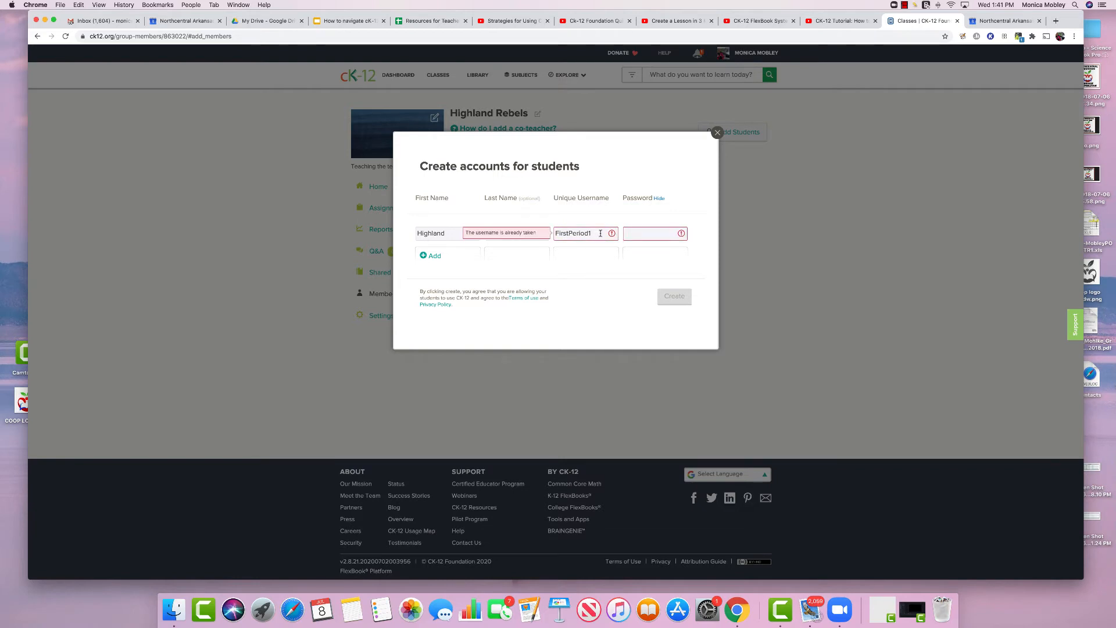
{"action": "key", "text": "BackSpace"}
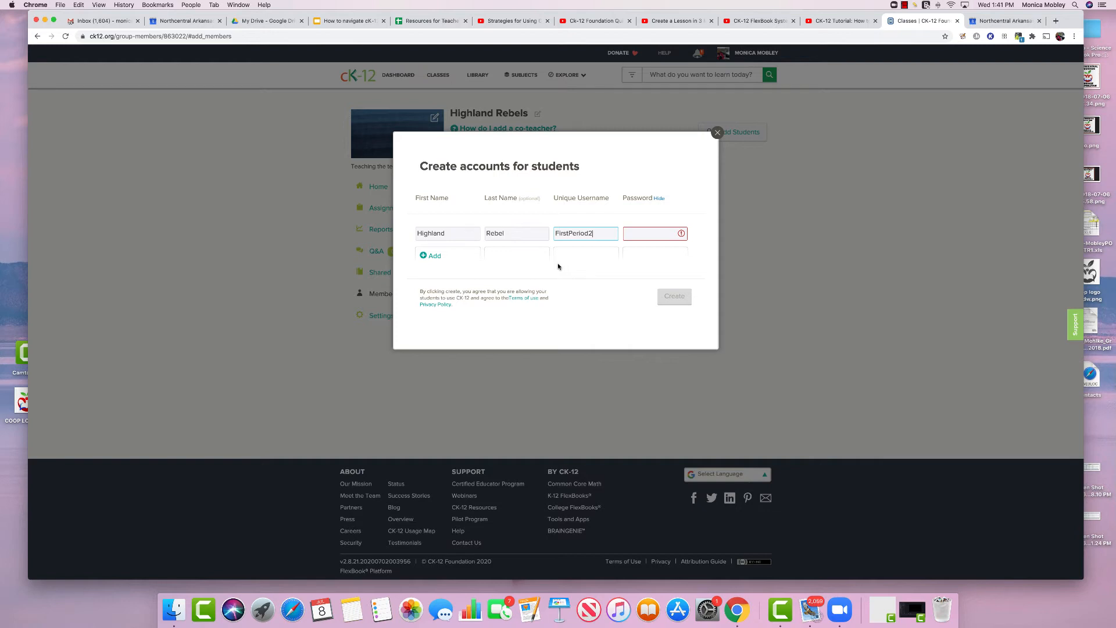
{"action": "left_click", "coordinate": [652, 235]}
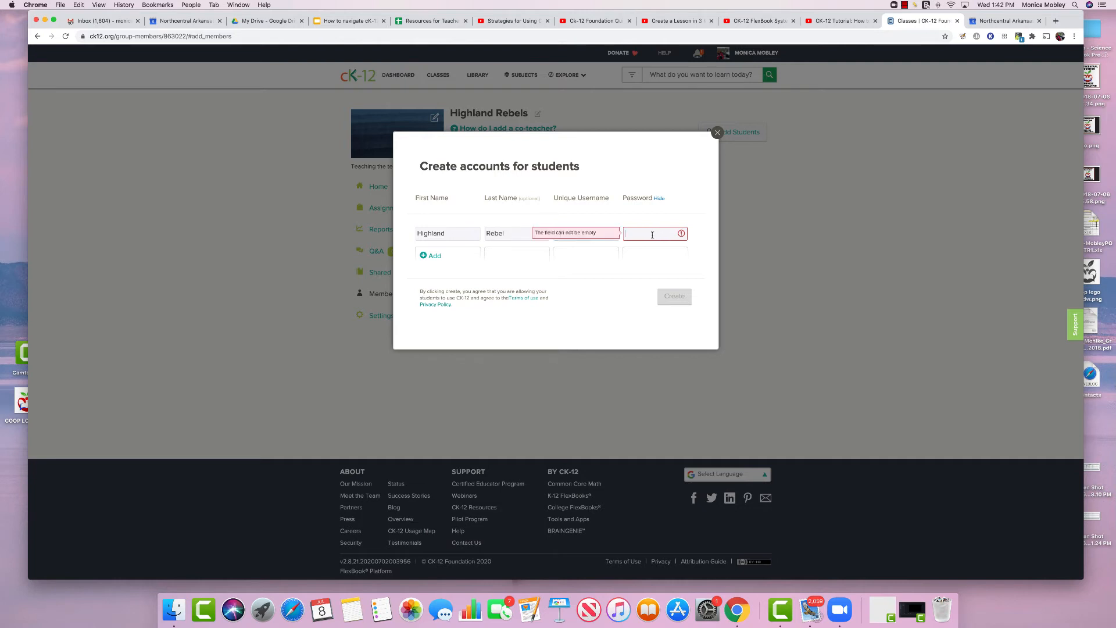
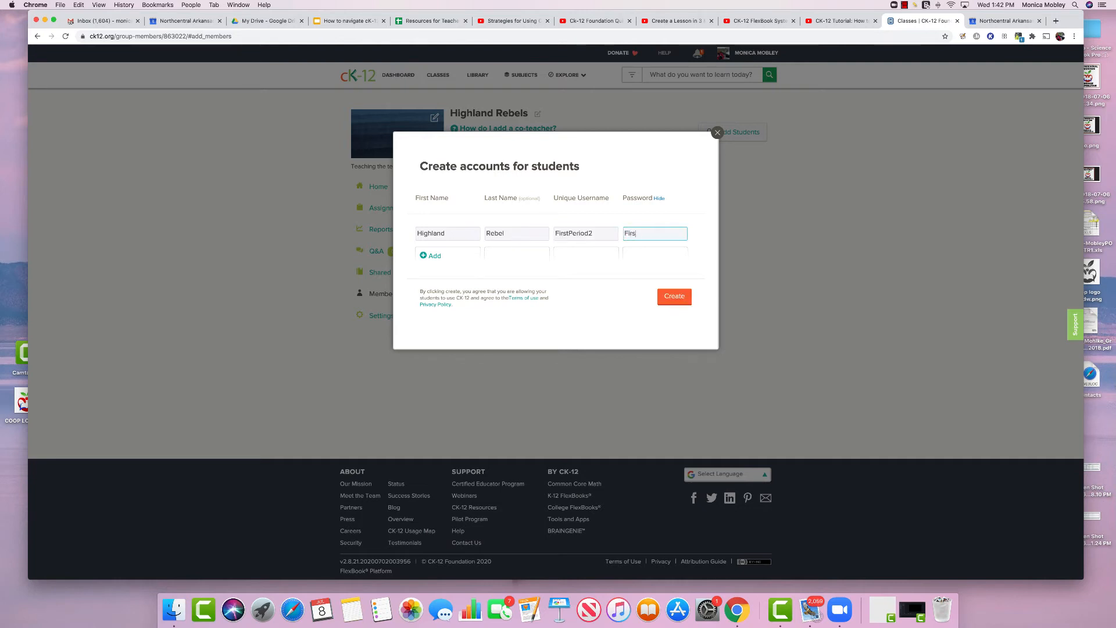
{"action": "left_click", "coordinate": [671, 298]}
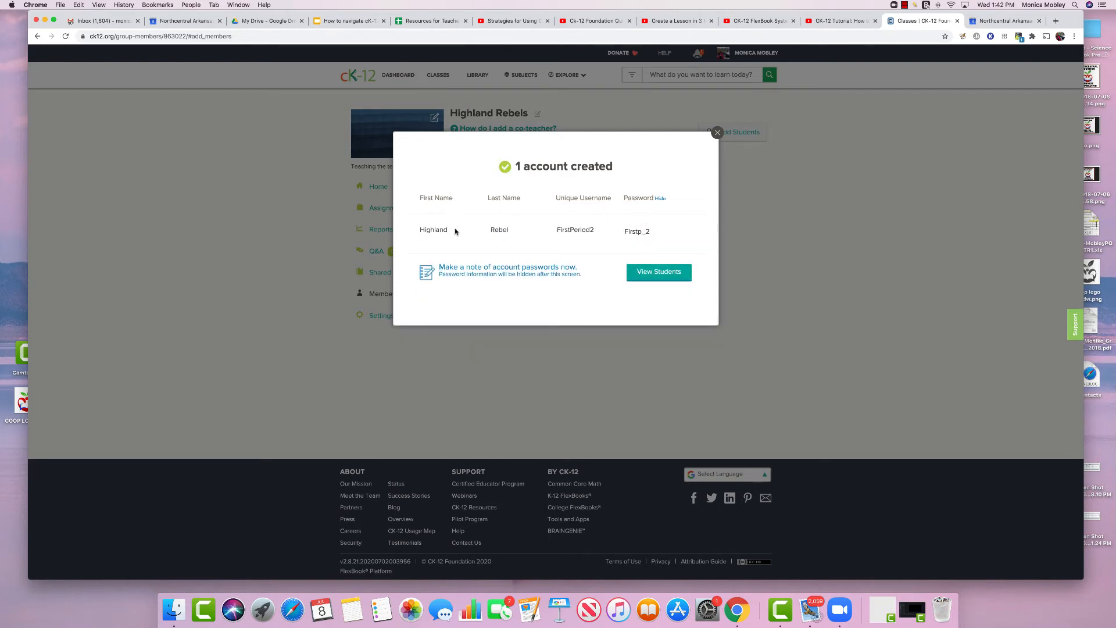
View the Highland Rebels members list, reopening and closing the Add Students options
{"action": "left_click", "coordinate": [659, 272]}
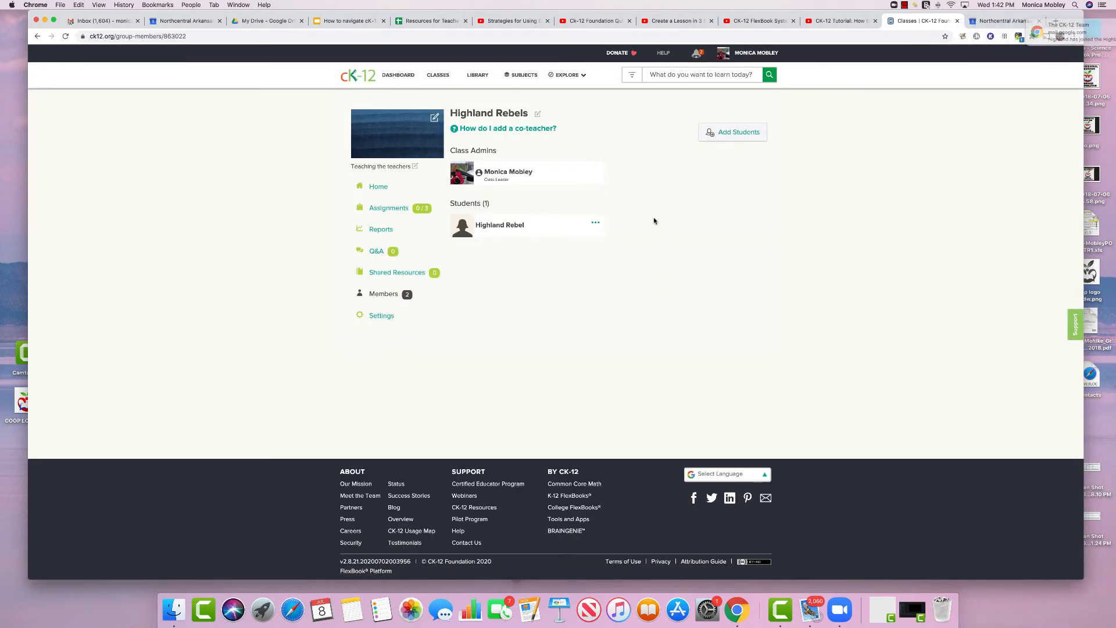
{"action": "left_click", "coordinate": [729, 137]}
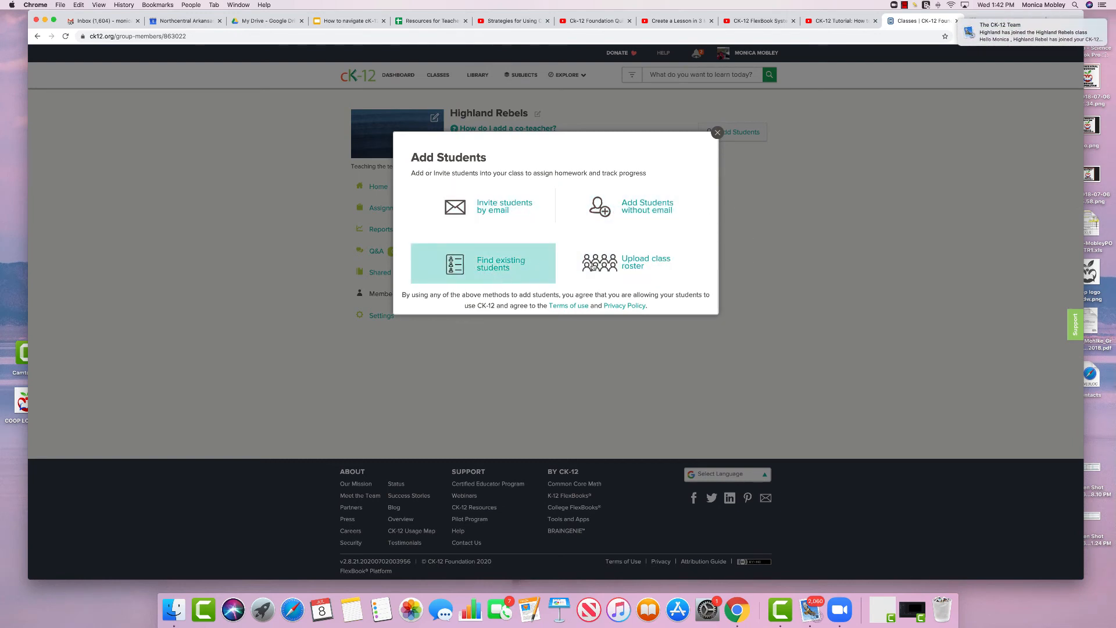
{"action": "left_click", "coordinate": [716, 133]}
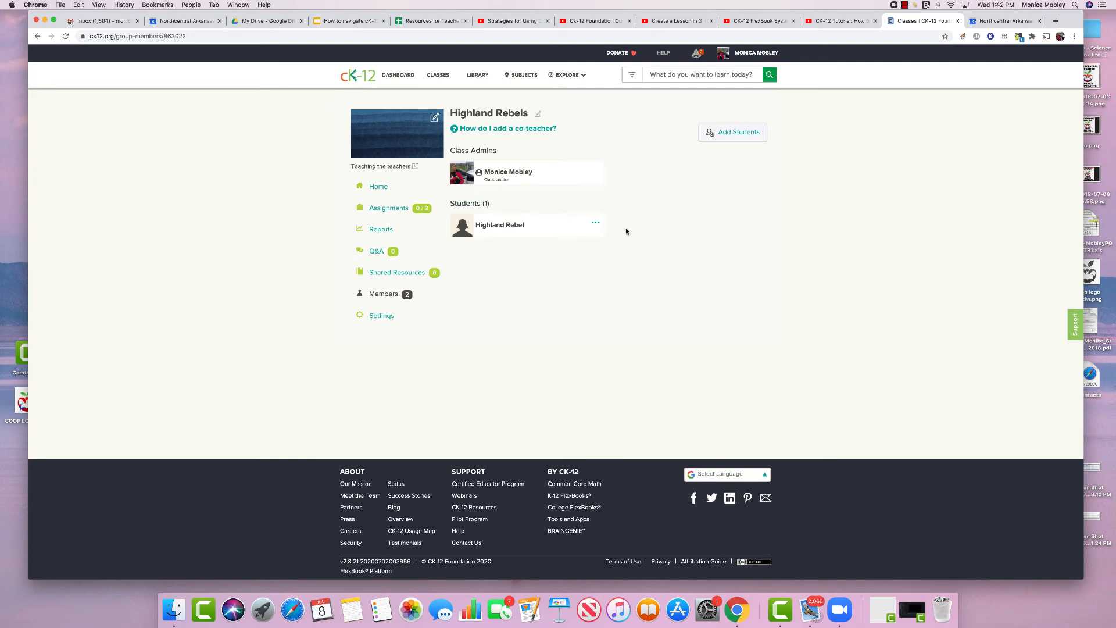
Read the co-teacher instructions, then open the student account's actions menu
{"action": "left_click", "coordinate": [524, 133]}
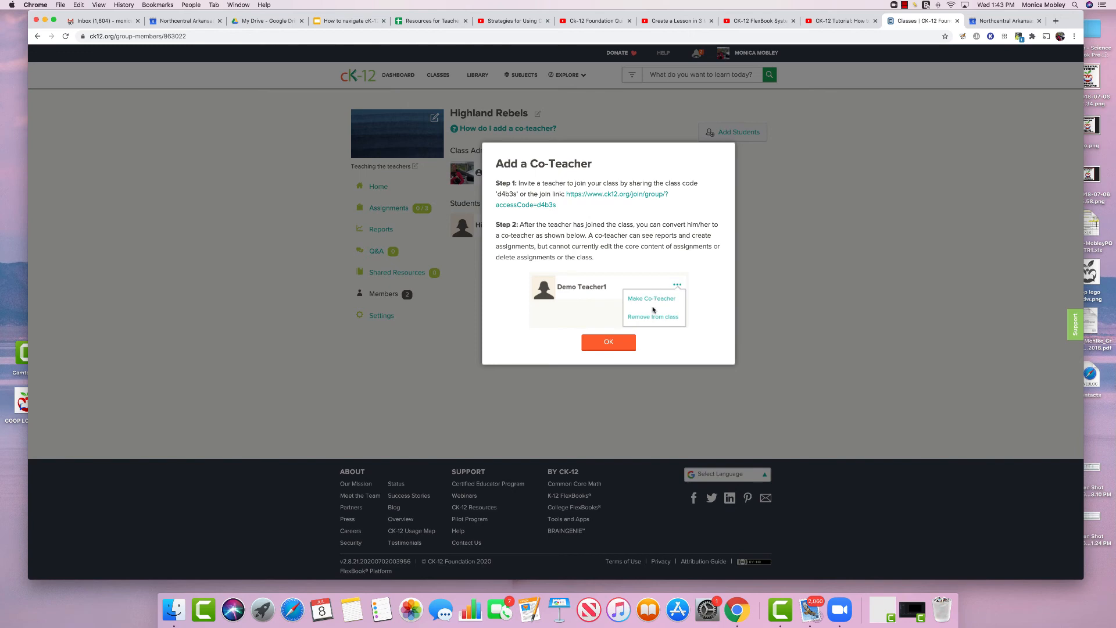
{"action": "left_click", "coordinate": [608, 343]}
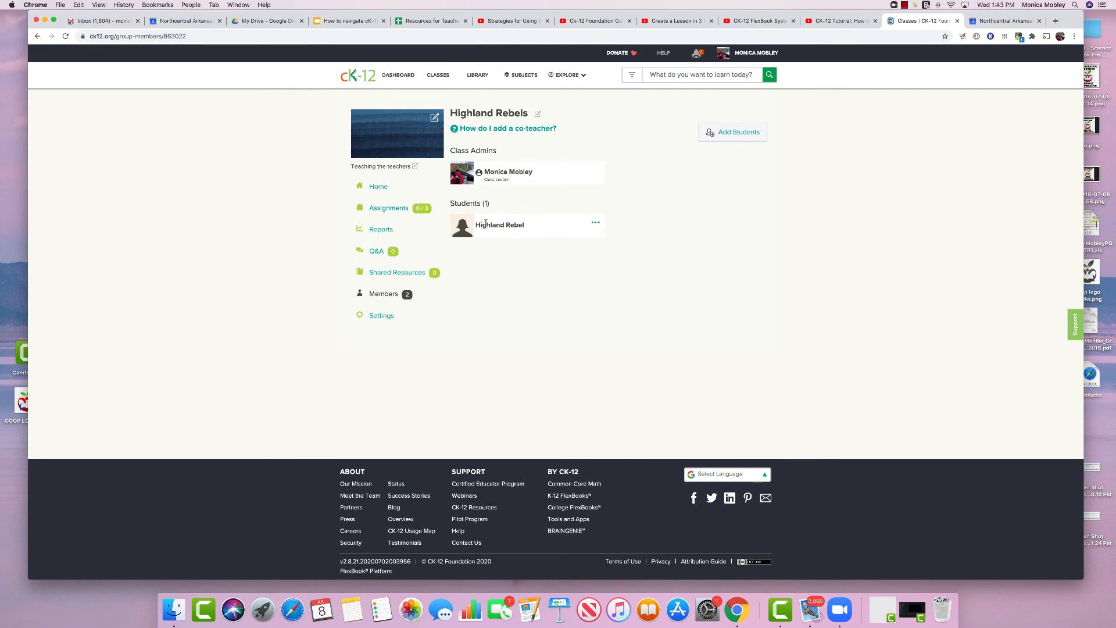
{"action": "left_click", "coordinate": [594, 224]}
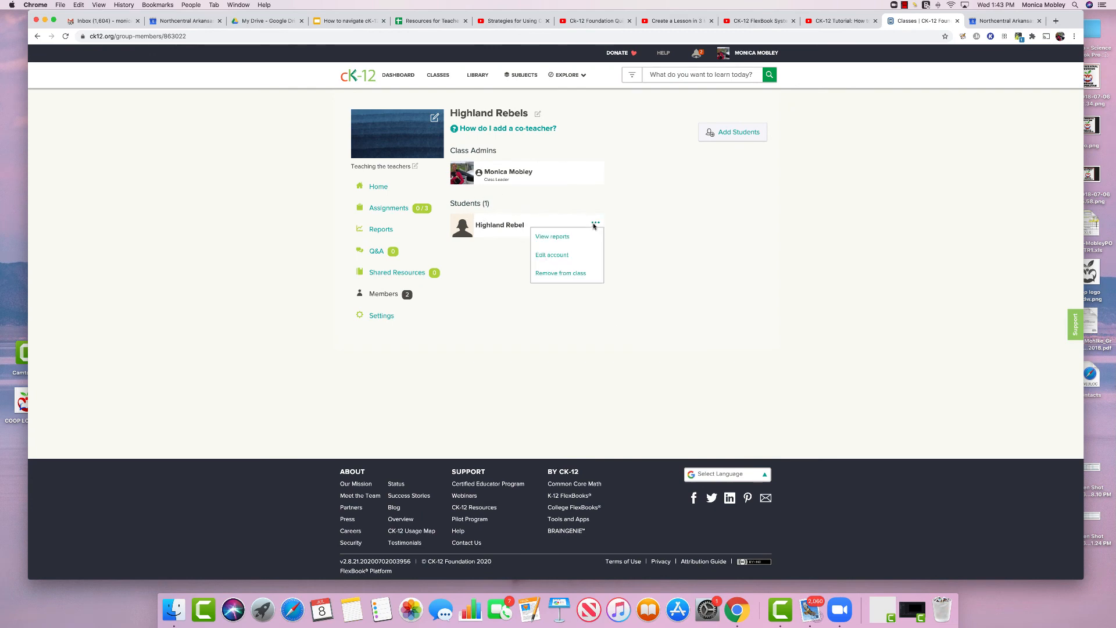
{"action": "left_click", "coordinate": [547, 256]}
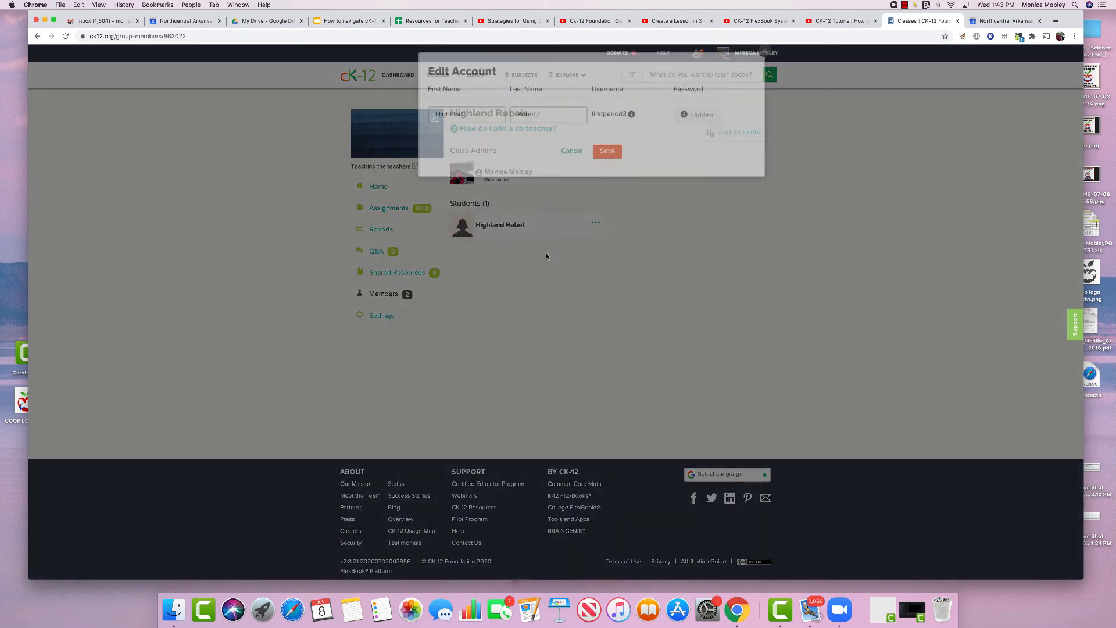
{"action": "left_click", "coordinate": [631, 204]}
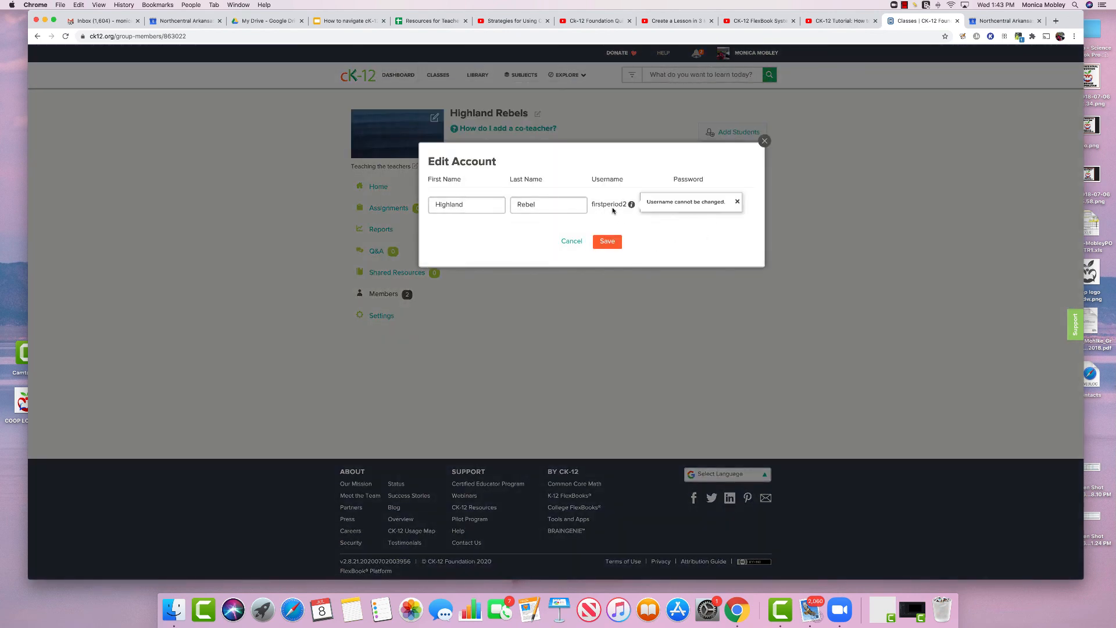
{"action": "left_click", "coordinate": [602, 246]}
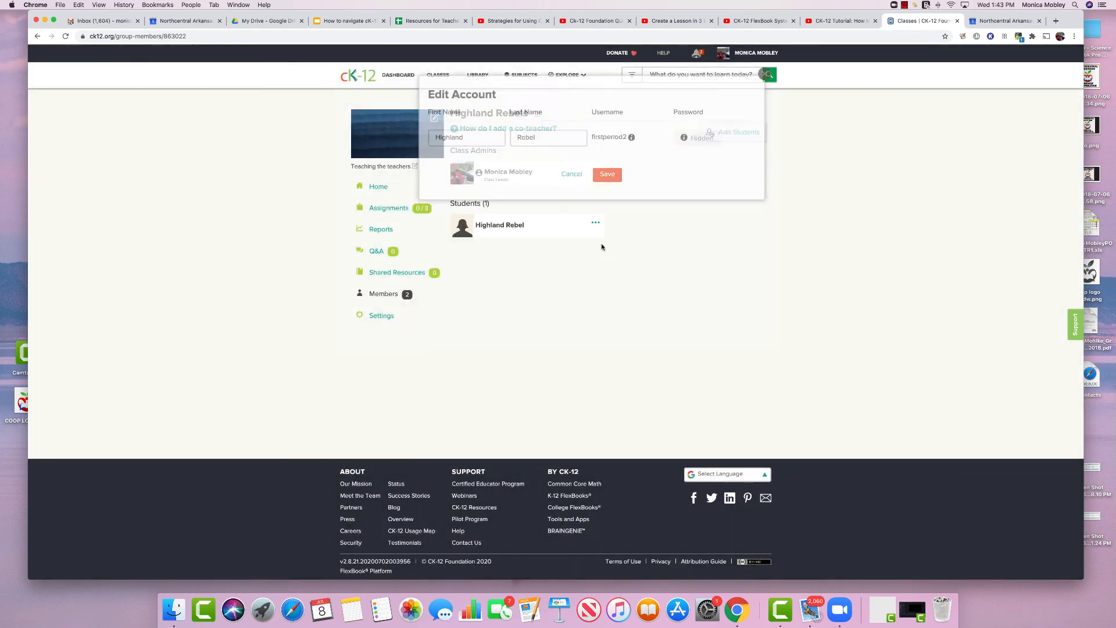
{"action": "left_click", "coordinate": [594, 223]}
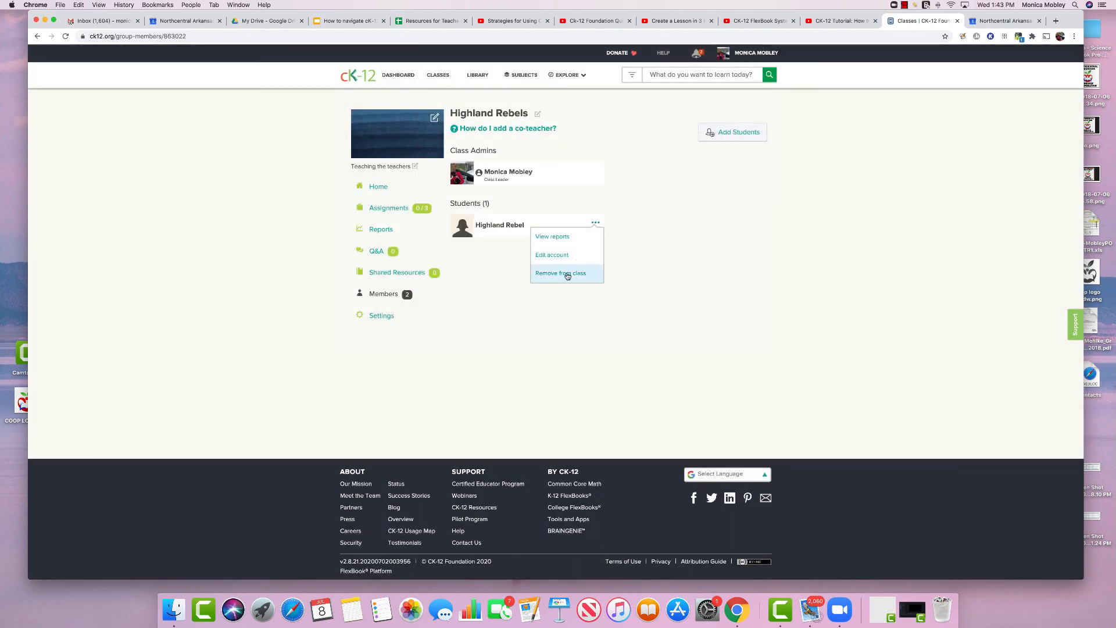
{"action": "left_click", "coordinate": [516, 317]}
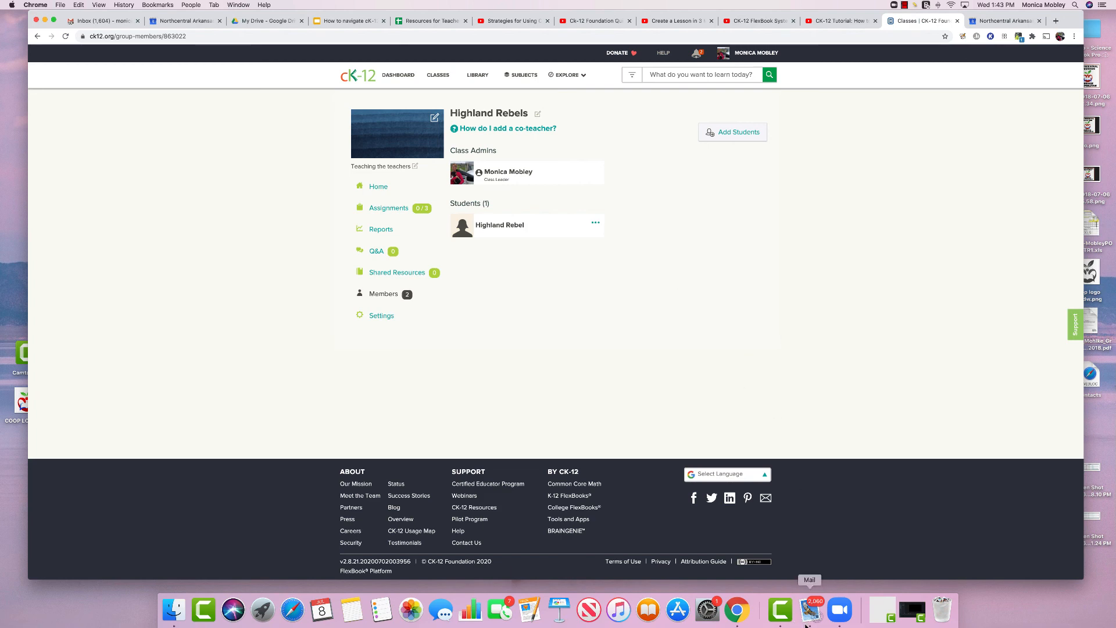
{"action": "right_click", "coordinate": [789, 614]}
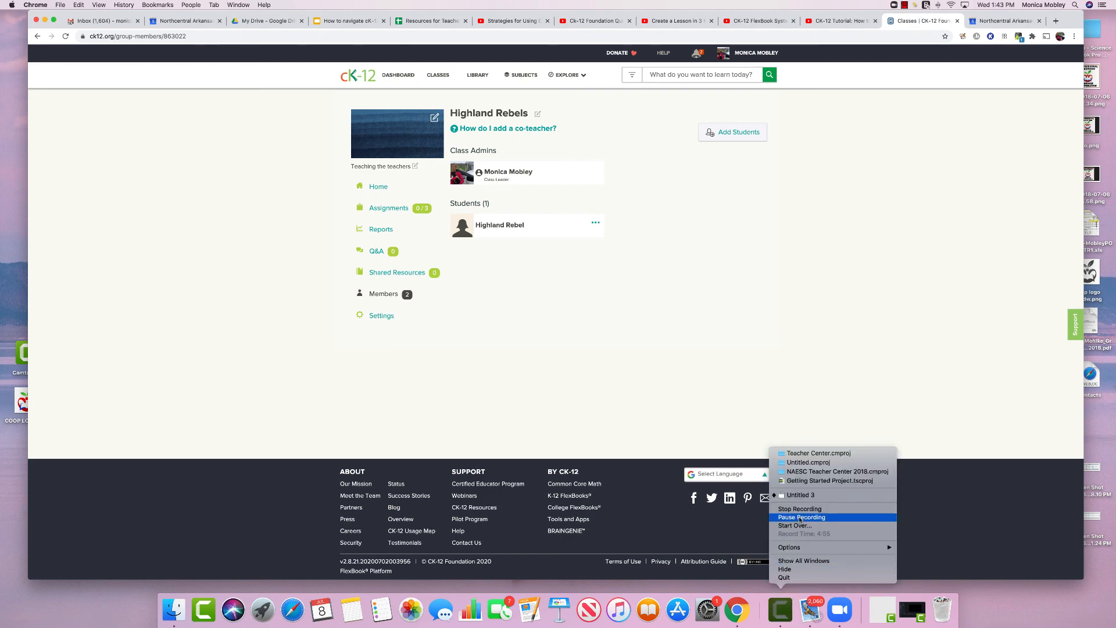